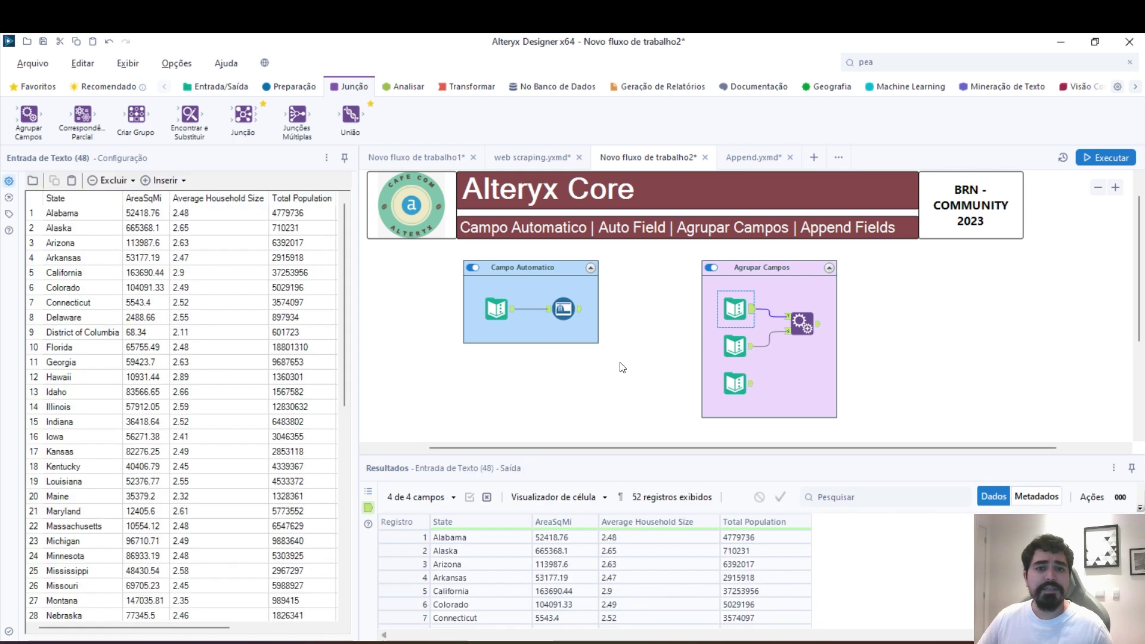
Examine the state records and the Customer Segment records of the two text inputs feeding the Agrupar Campos tool
{"action": "left_click_drag", "start_coordinate": [460, 544], "coordinate": [572, 591]}
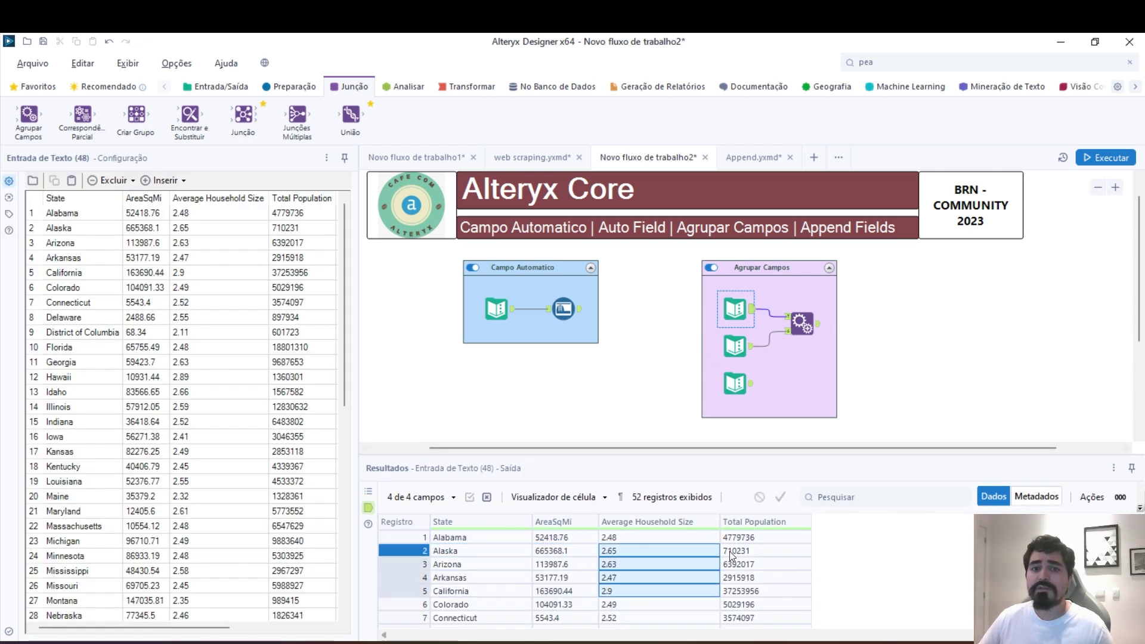
{"action": "left_click_drag", "start_coordinate": [729, 551], "coordinate": [743, 591]}
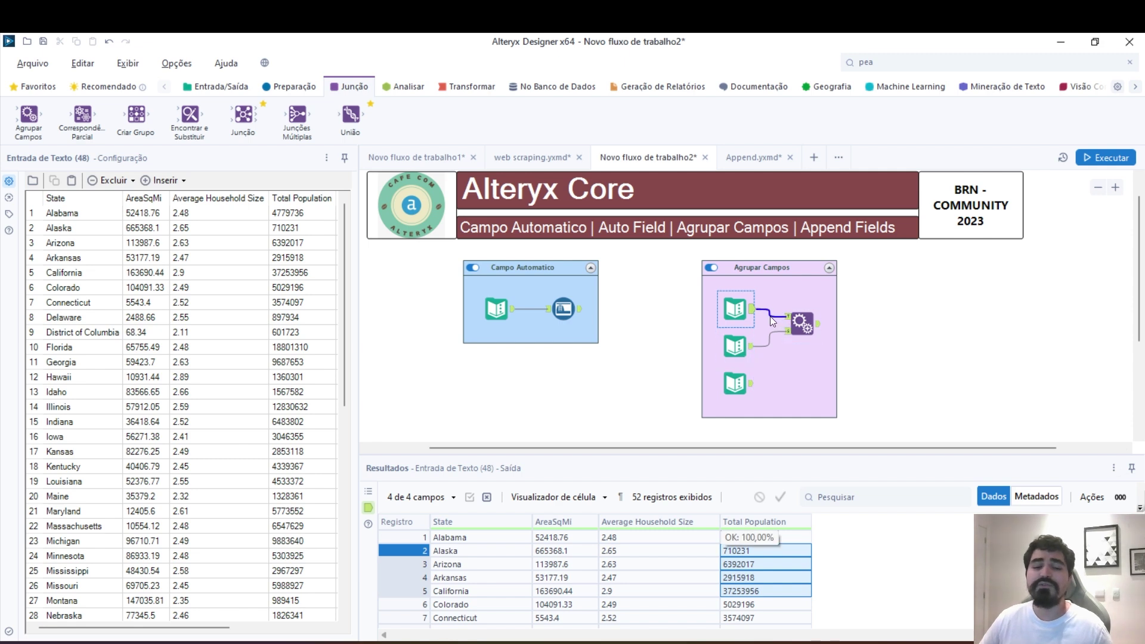
{"action": "left_click", "coordinate": [734, 346]}
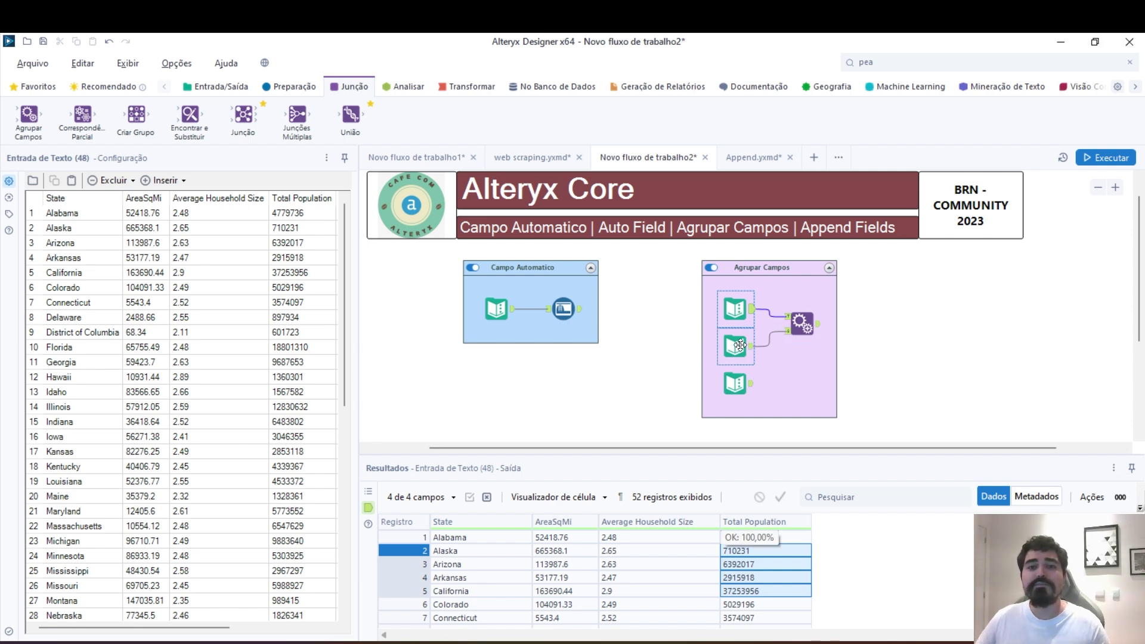
{"action": "left_click_drag", "start_coordinate": [484, 539], "coordinate": [488, 586]}
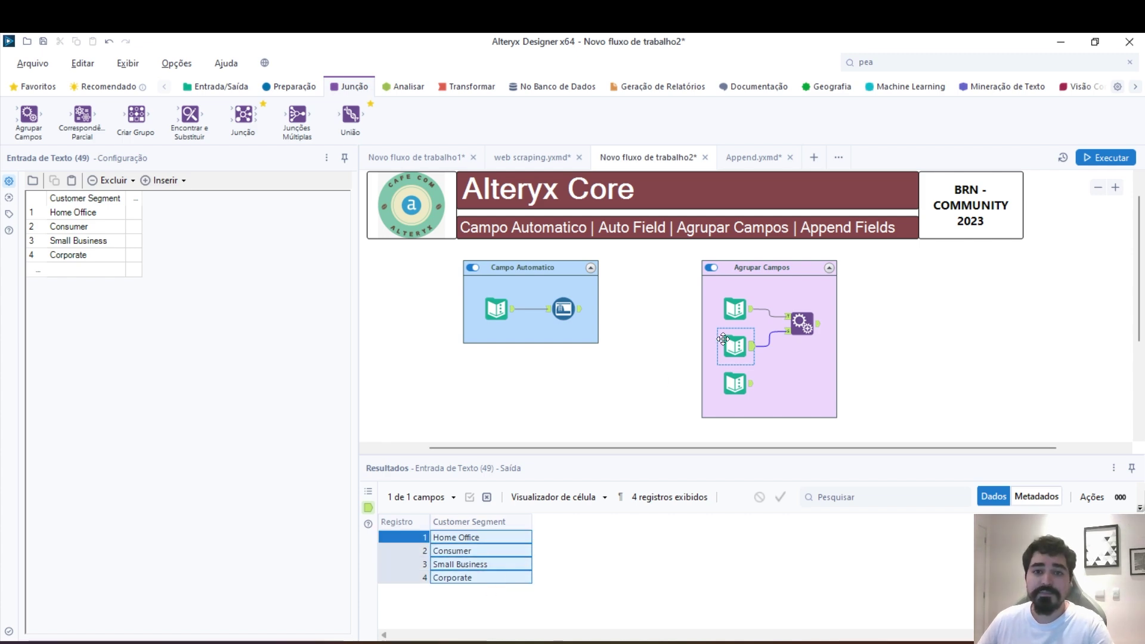
{"action": "left_click", "coordinate": [737, 307], "text": "ctrl"}
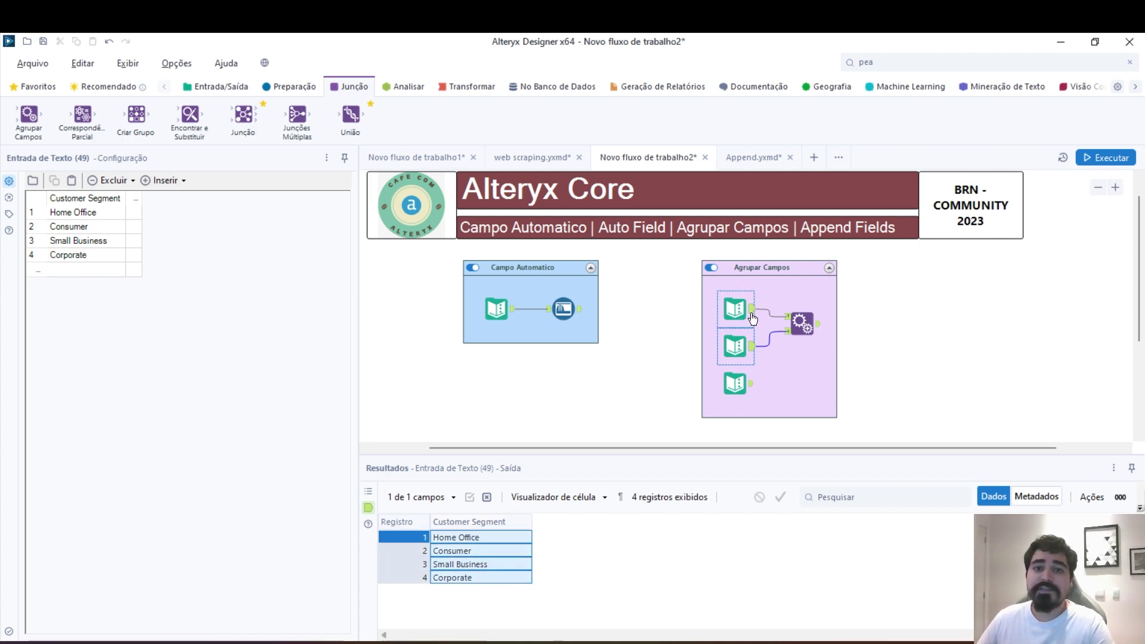
{"action": "left_click", "coordinate": [743, 311]}
{"action": "left_click", "coordinate": [418, 538]}
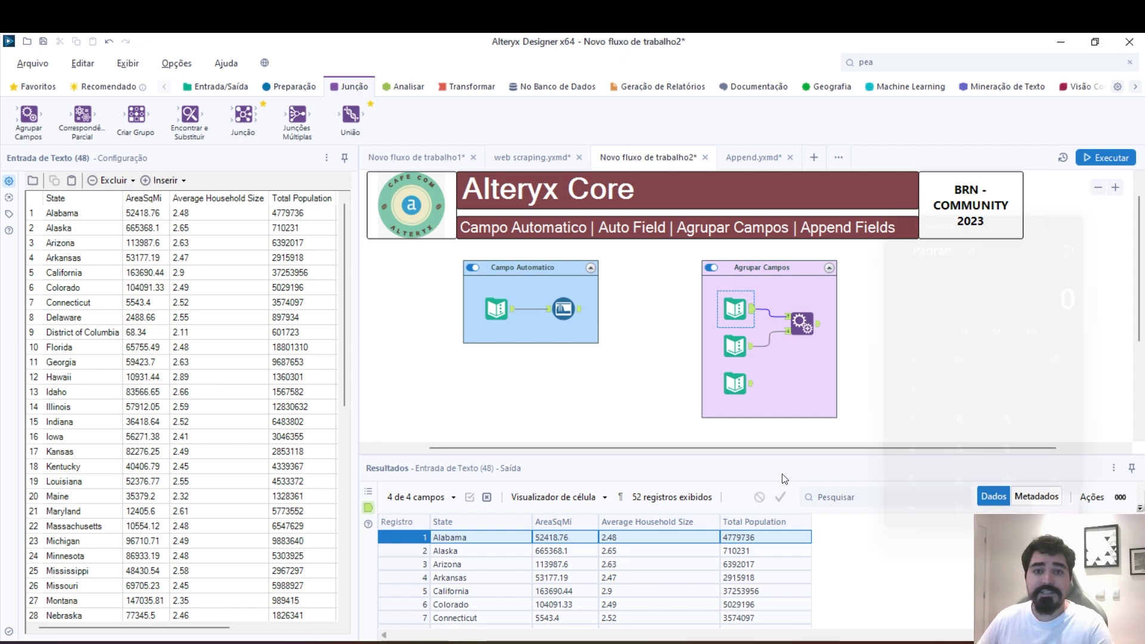
Multiply 52 by 4 in the Calculator to work out the expected record count, checking the Customer Segment input, and close it
{"action": "type", "text": "52"}
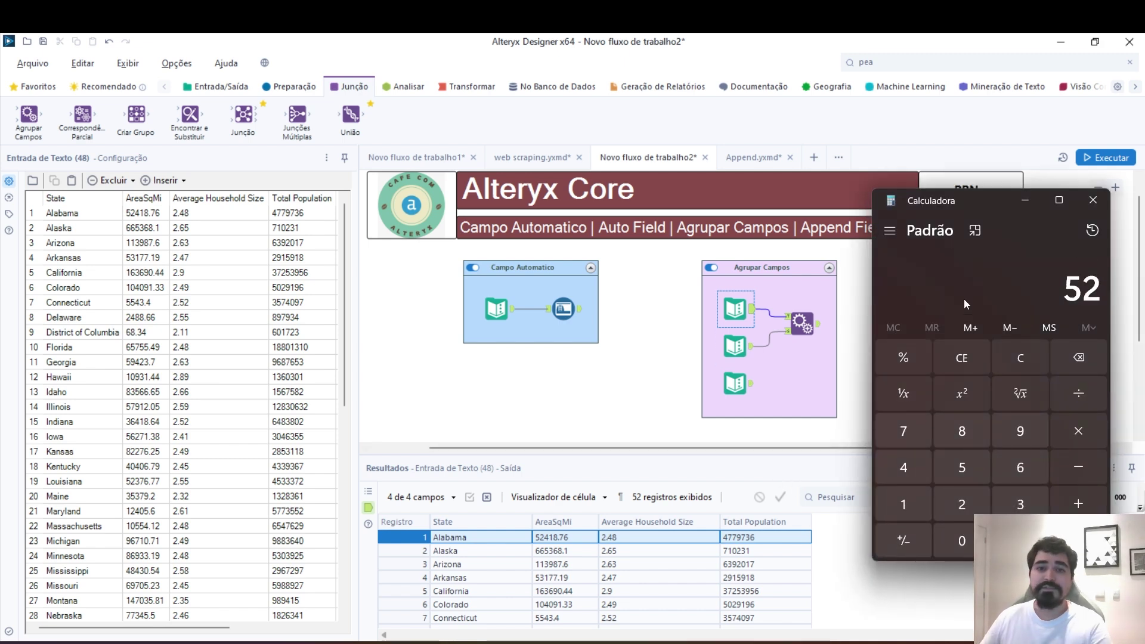
{"action": "left_click", "coordinate": [735, 351]}
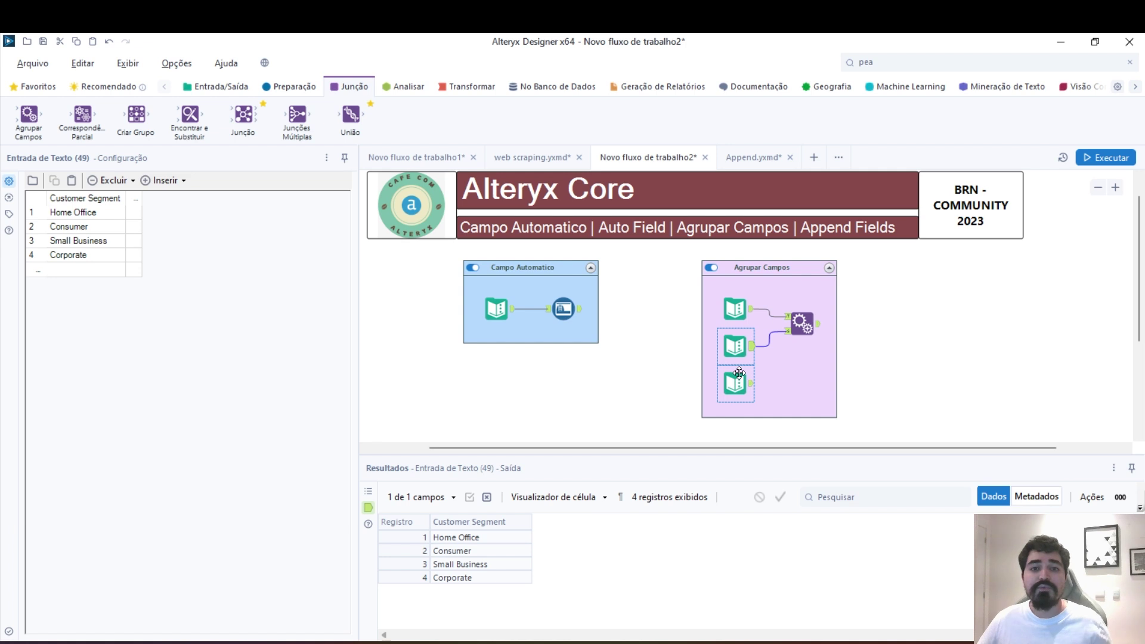
{"action": "key", "text": "alt+Tab"}
{"action": "type", "text": "*4="}
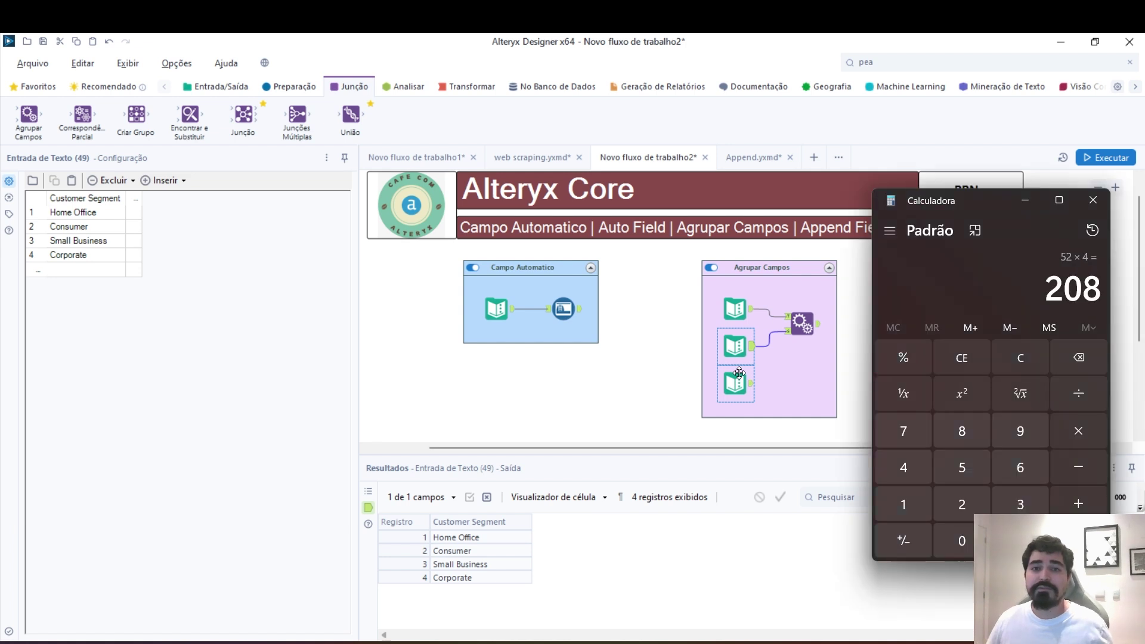
{"action": "left_click", "coordinate": [1093, 200]}
Include Average Household Size in the Agrupar Campos fields, review the Target and Source fields, and exclude it again
{"action": "left_click", "coordinate": [807, 326]}
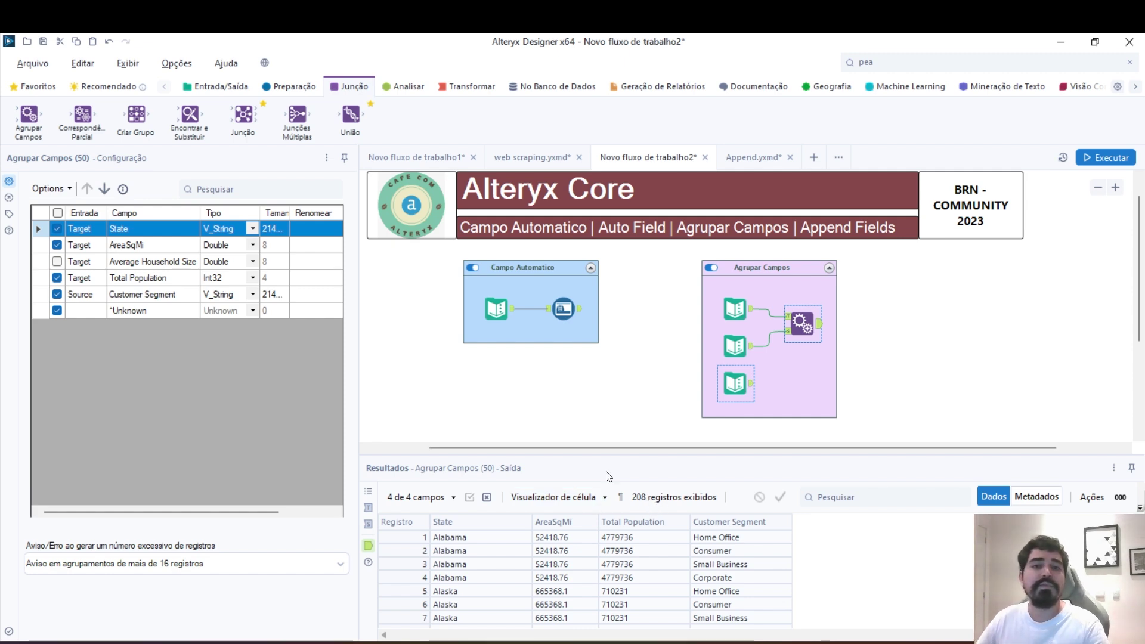
{"action": "left_click", "coordinate": [56, 262]}
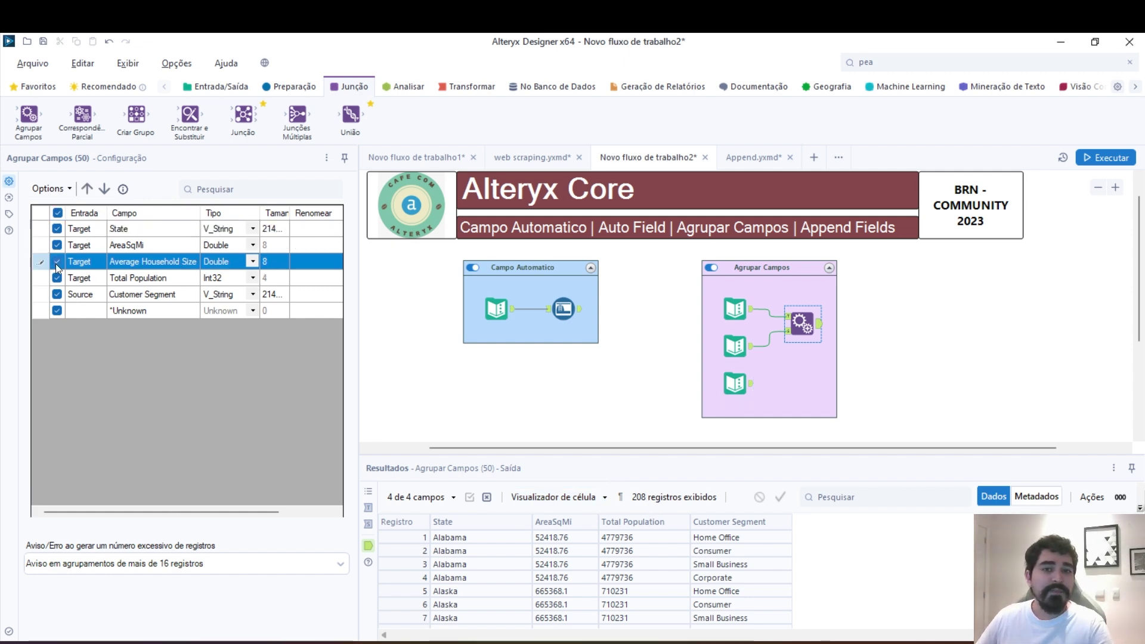
{"action": "left_click", "coordinate": [787, 316]}
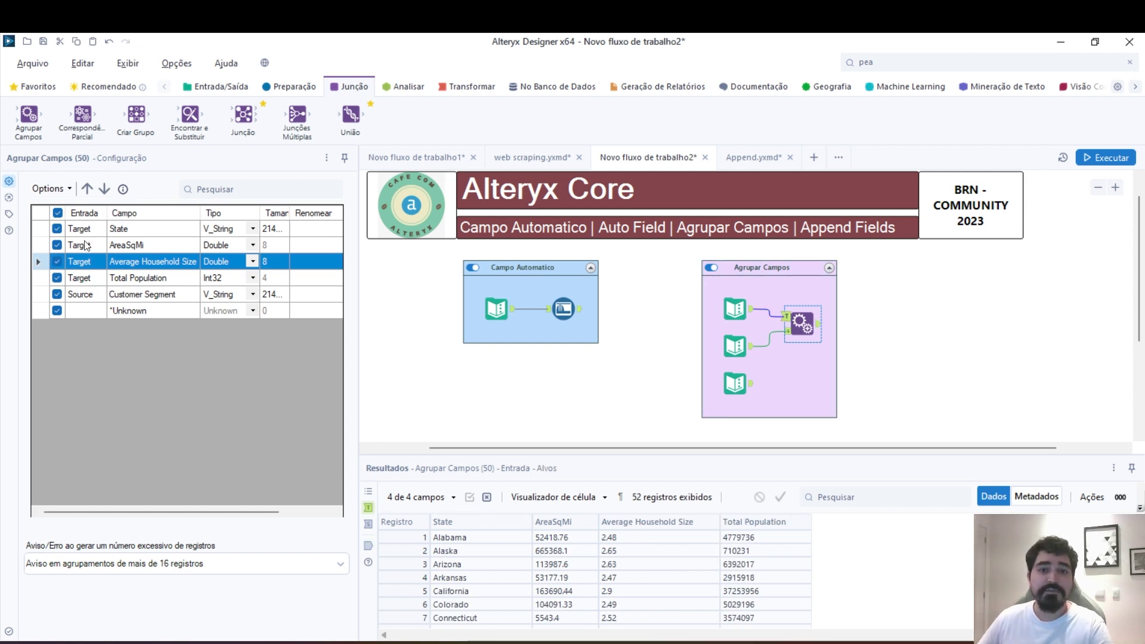
{"action": "left_click", "coordinate": [71, 294]}
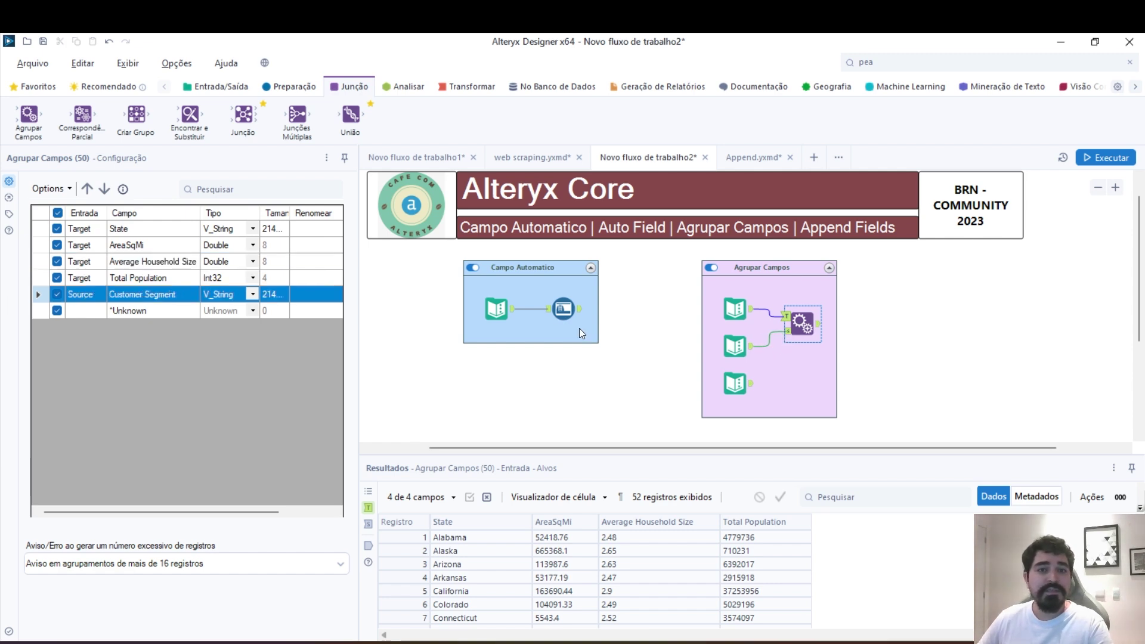
{"action": "left_click", "coordinate": [57, 261]}
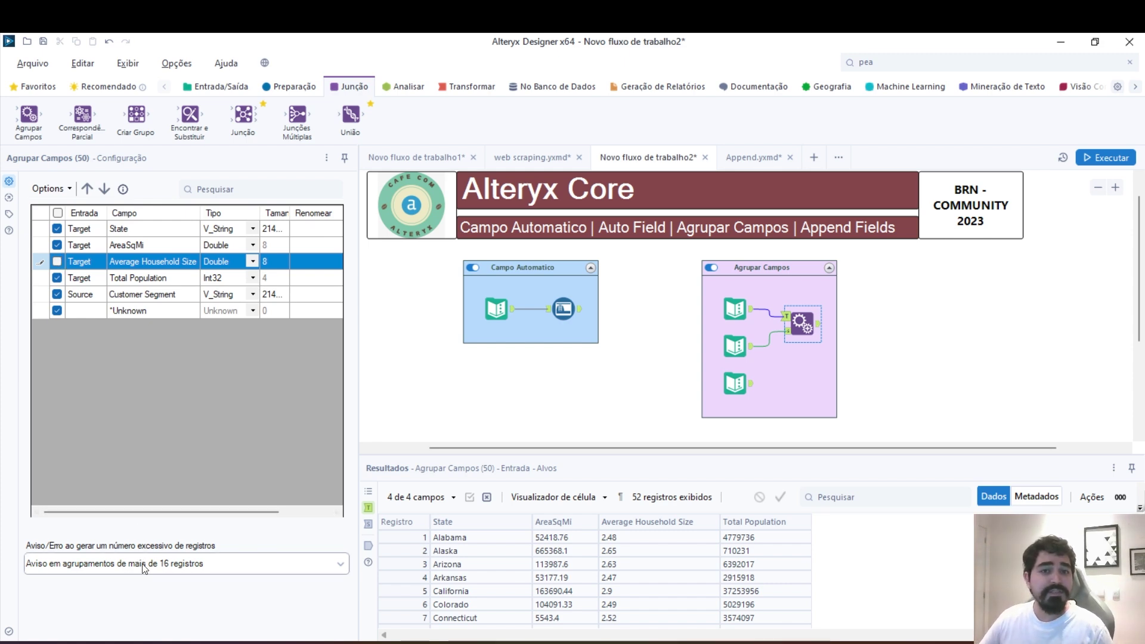
Run the workflow and show the messages of the Agrupar Campos tool
{"action": "left_click", "coordinate": [122, 570]}
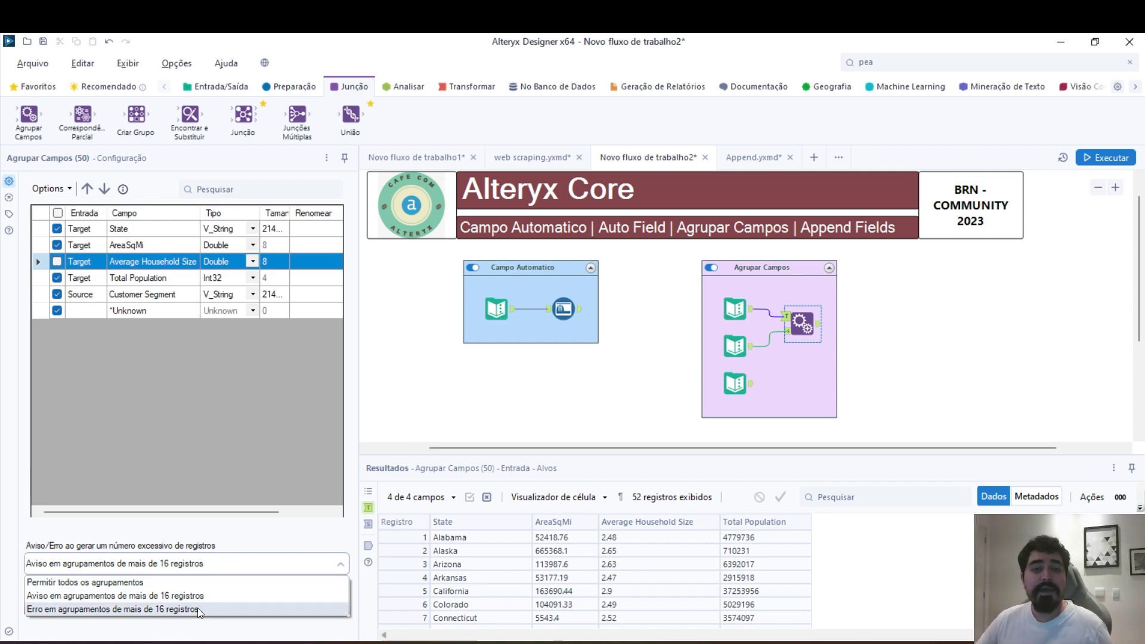
{"action": "left_click", "coordinate": [802, 322]}
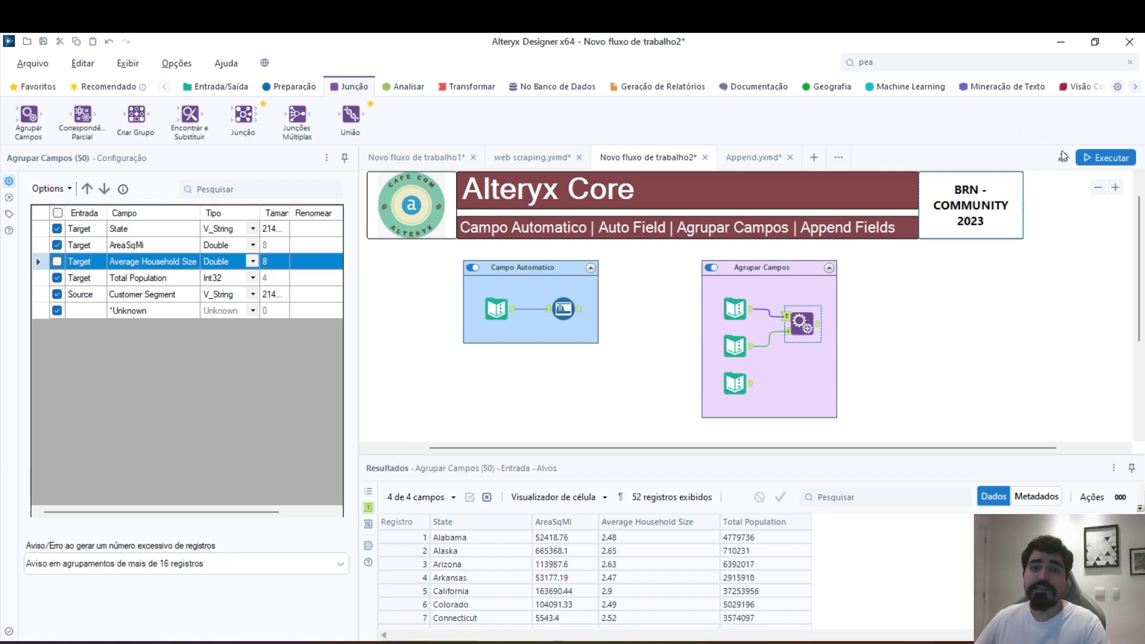
{"action": "key", "text": "ctrl+r"}
{"action": "left_click", "coordinate": [801, 325]}
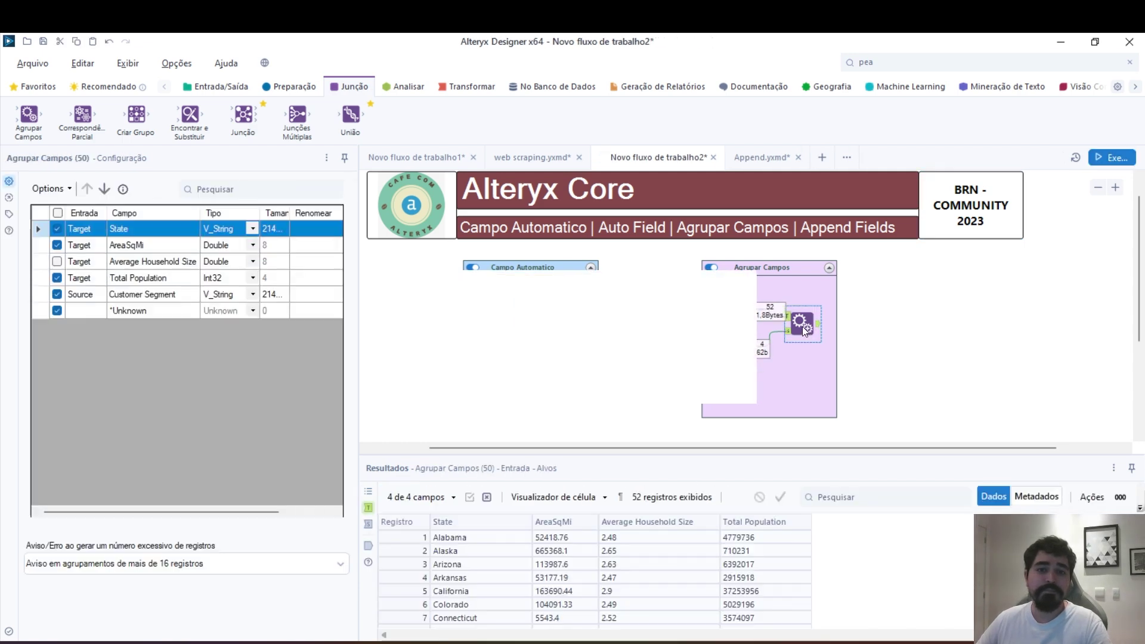
{"action": "left_click", "coordinate": [368, 491]}
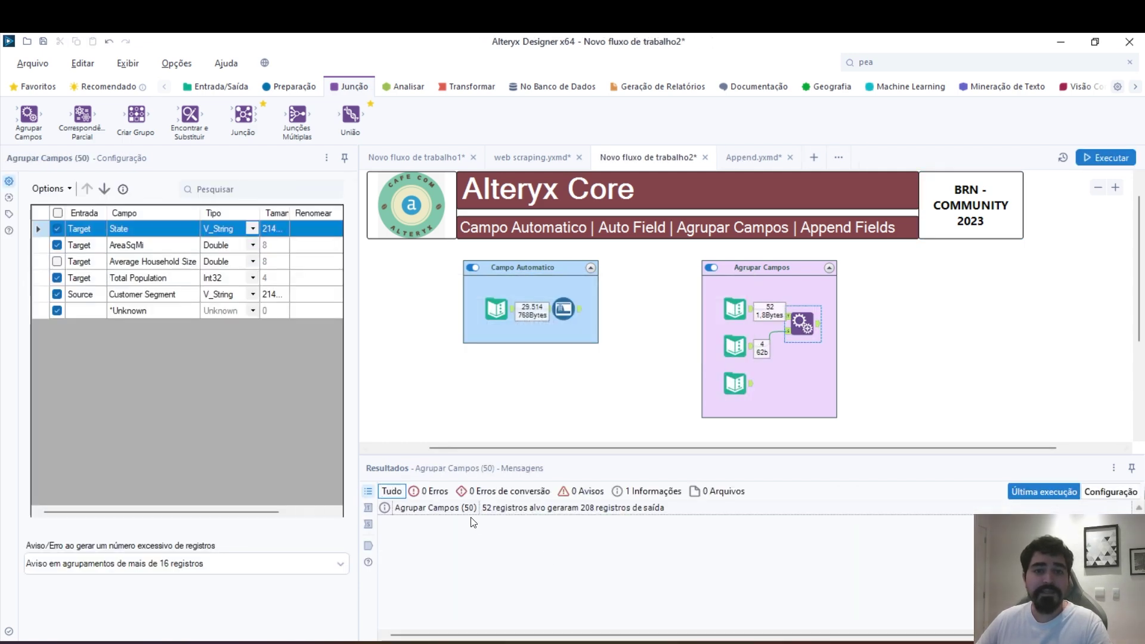
Compare the second text input's Customer Segment records with the third's, highlighting the third input's additional numbered rows
{"action": "left_click", "coordinate": [735, 346]}
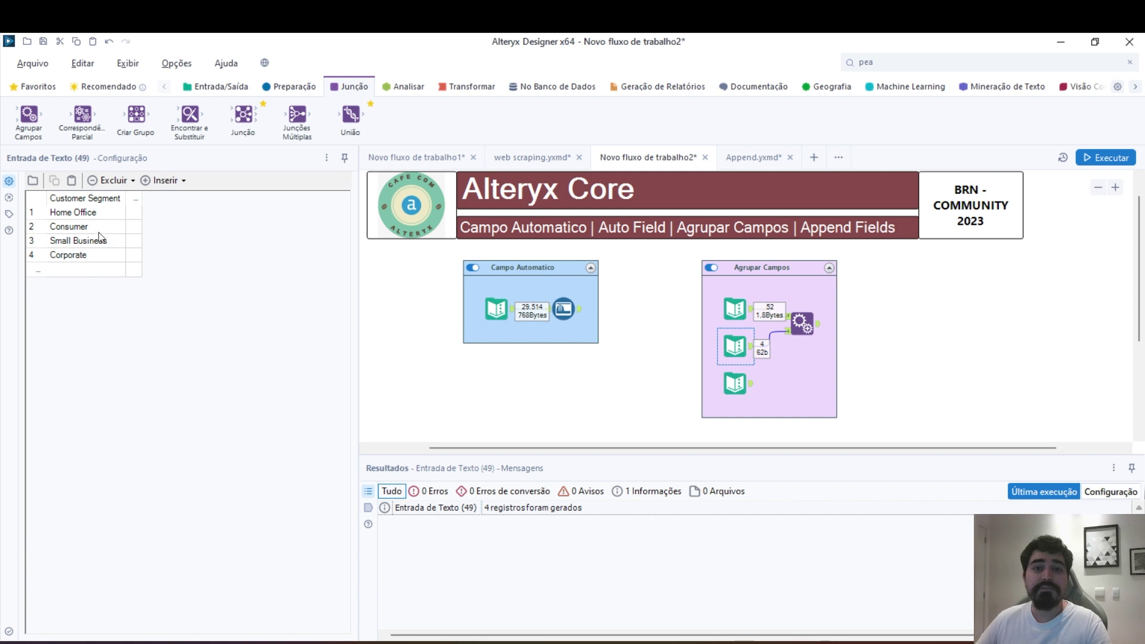
{"action": "left_click", "coordinate": [743, 382]}
{"action": "left_click_drag", "start_coordinate": [90, 212], "coordinate": [68, 437]}
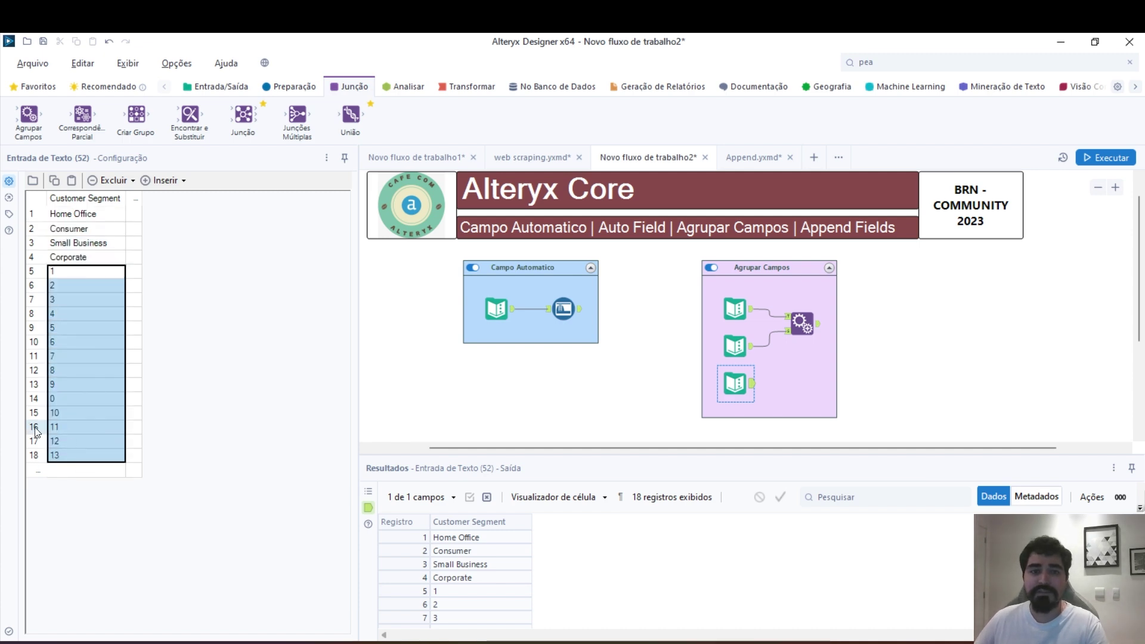
Replace the source connection of the Agrupar Campos tool so that the third text input feeds it instead of the second
{"action": "left_click", "coordinate": [768, 340]}
{"action": "left_click", "coordinate": [759, 394]}
{"action": "left_click_drag", "start_coordinate": [751, 383], "coordinate": [788, 332]}
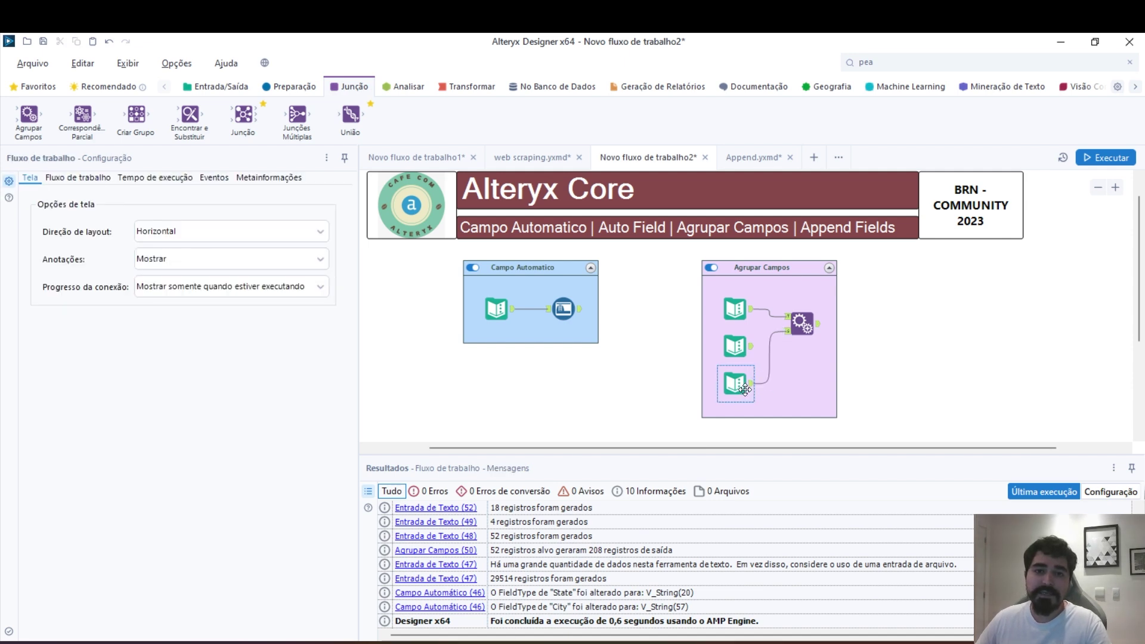
{"action": "left_click", "coordinate": [743, 391]}
Set Agrupar Campos to "Erro em agrupamentos de mais de 16 registros" and run the workflow, dismissing the completion dialog
{"action": "left_click", "coordinate": [801, 324]}
{"action": "left_click", "coordinate": [83, 572]}
{"action": "left_click", "coordinate": [70, 609]}
{"action": "left_click", "coordinate": [1089, 158]}
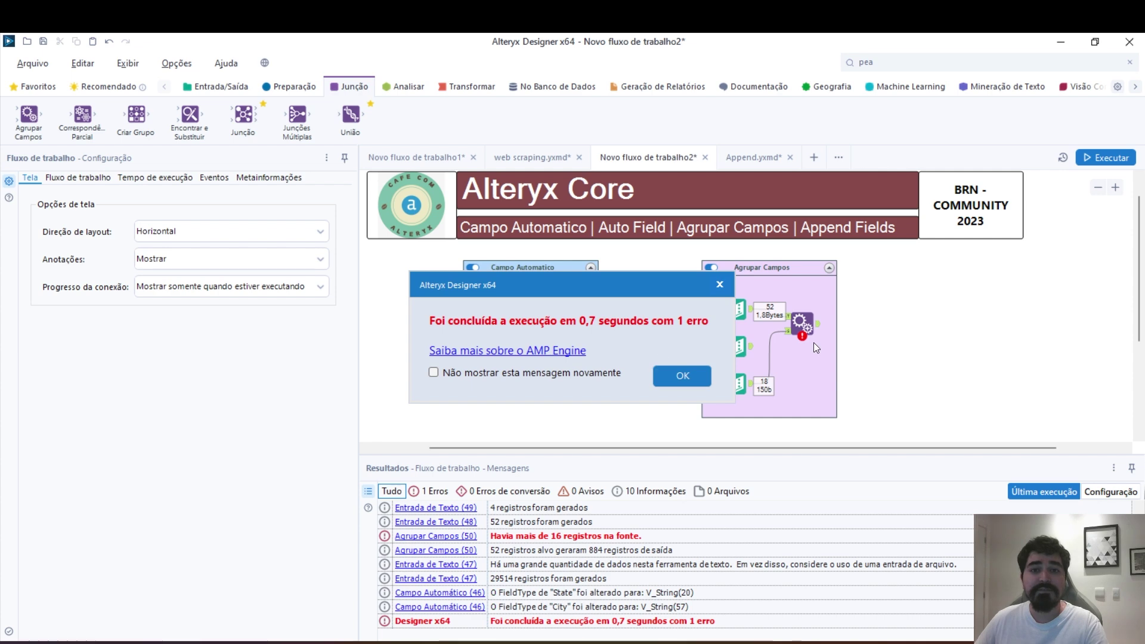
{"action": "left_click", "coordinate": [682, 376]}
Set the excessive-records handling of the Agrupar Campos tool to "Permitir todos os agrupamentos"
{"action": "left_click", "coordinate": [807, 326]}
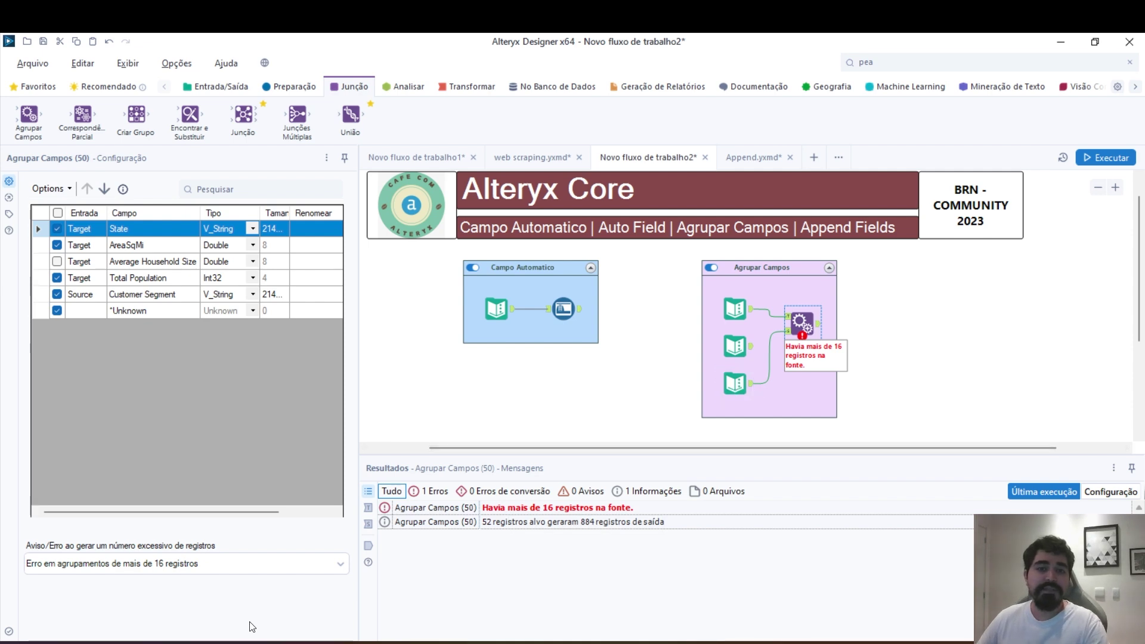
{"action": "left_click", "coordinate": [240, 574]}
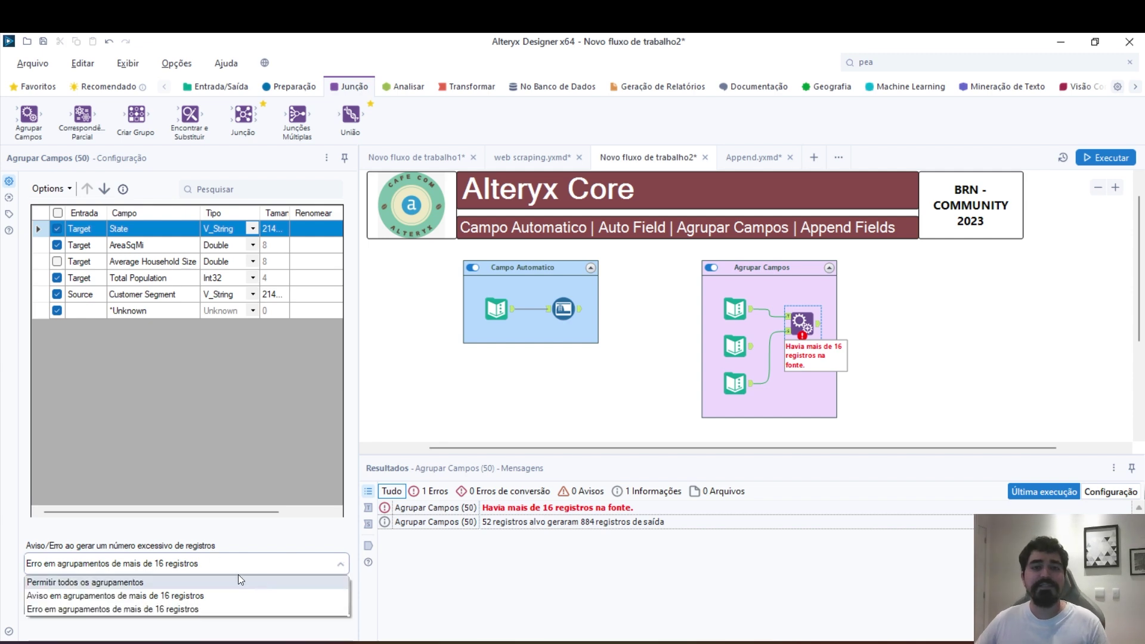
{"action": "left_click", "coordinate": [71, 583]}
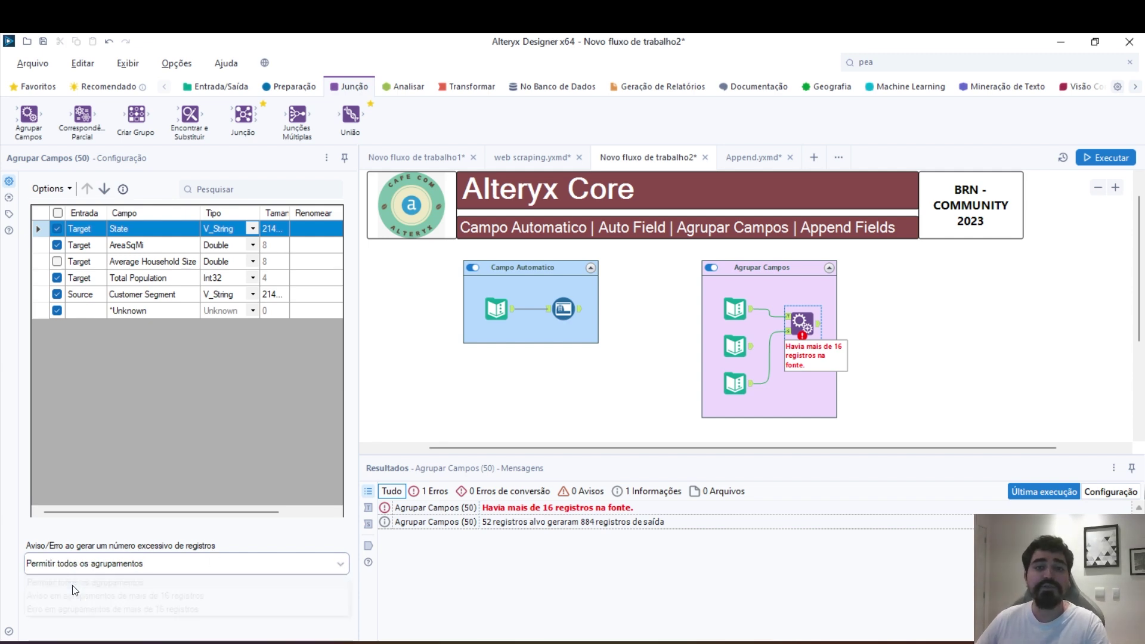
Remove the third text input's connection and reconnect the second text input to the source of Agrupar Campos
{"action": "left_click", "coordinate": [735, 384]}
{"action": "key", "text": "Delete"}
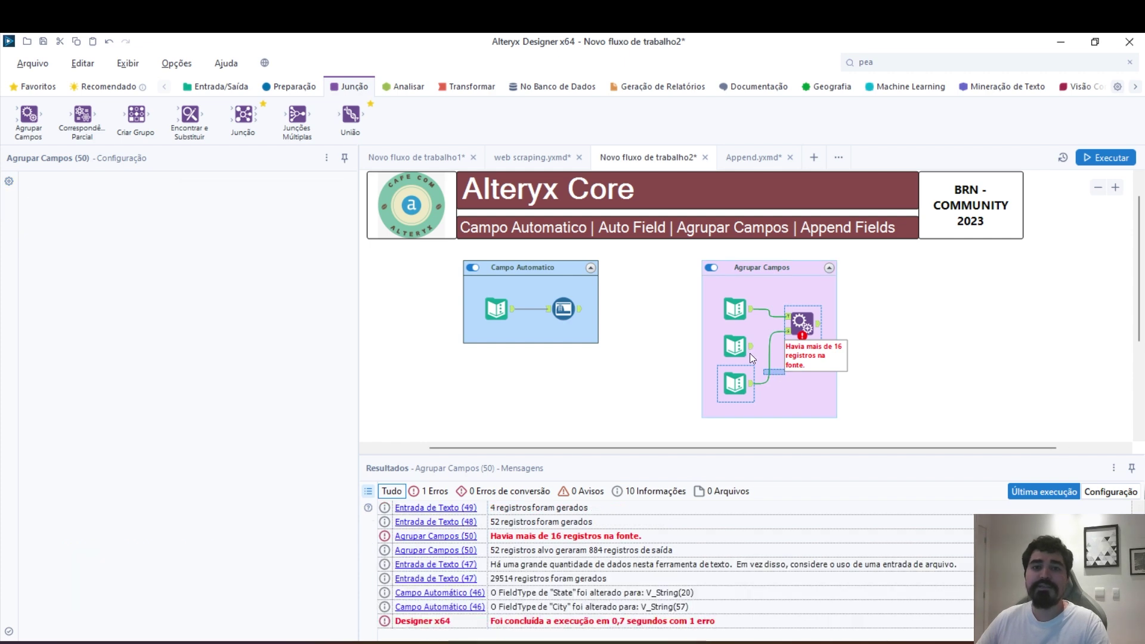
{"action": "left_click_drag", "start_coordinate": [751, 347], "coordinate": [797, 336]}
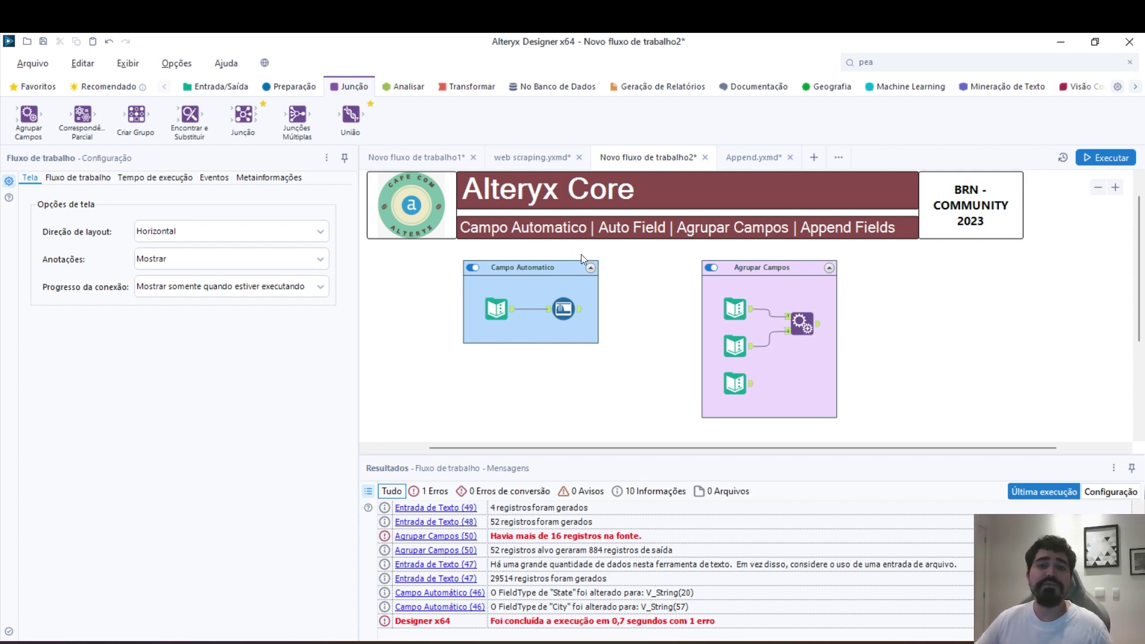
Show the Campo Automático tool's configuration and output, and read its description among the preparation tools
{"action": "left_click", "coordinate": [568, 306]}
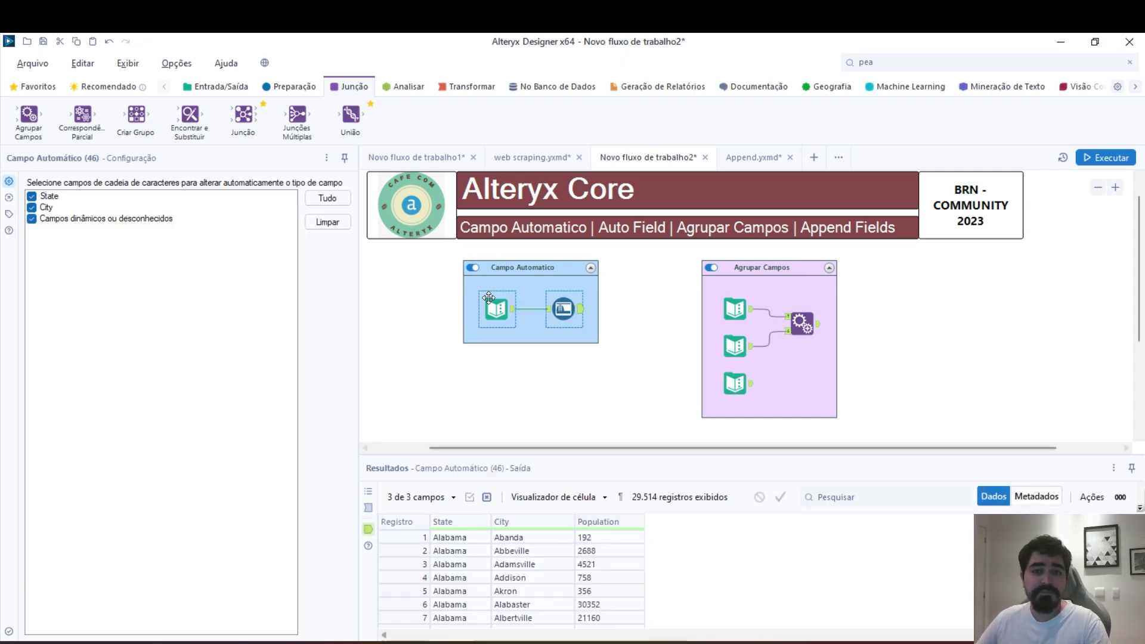
{"action": "left_click", "coordinate": [292, 89]}
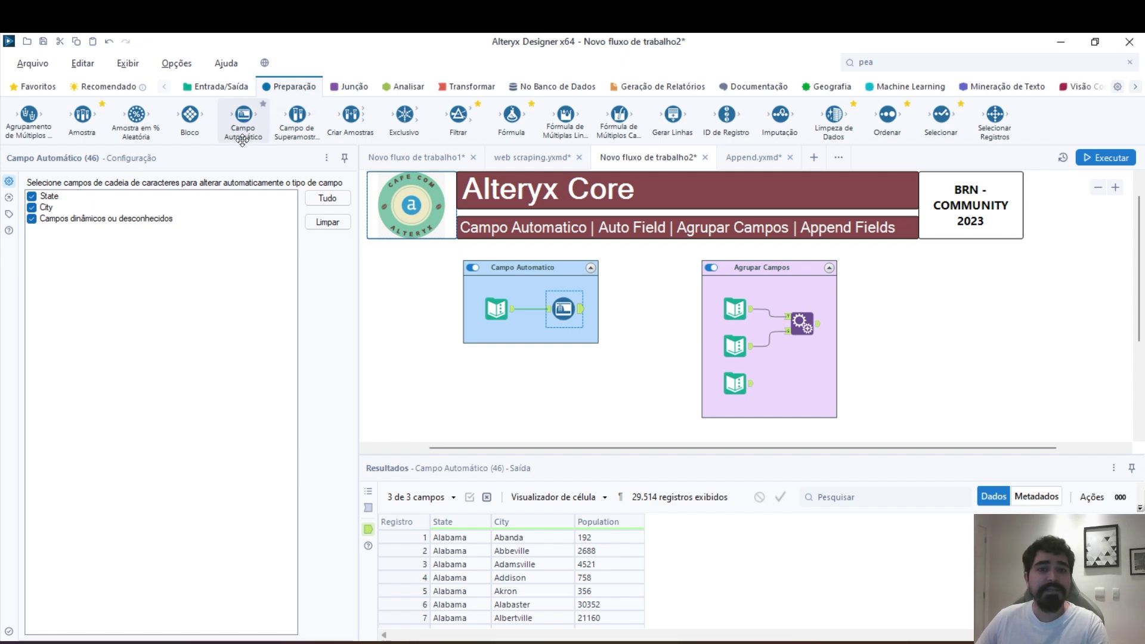
{"action": "mouse_move", "coordinate": [243, 127]}
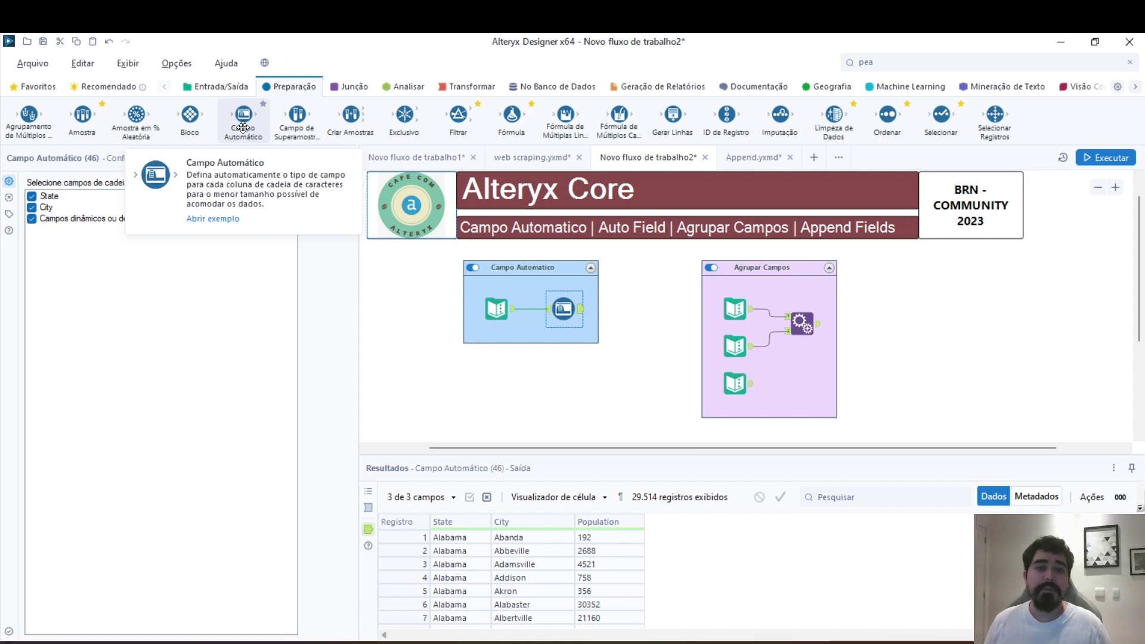
Show the metadata of the Campo Automático tool's input and examine the State field's type and size
{"action": "left_click", "coordinate": [554, 567]}
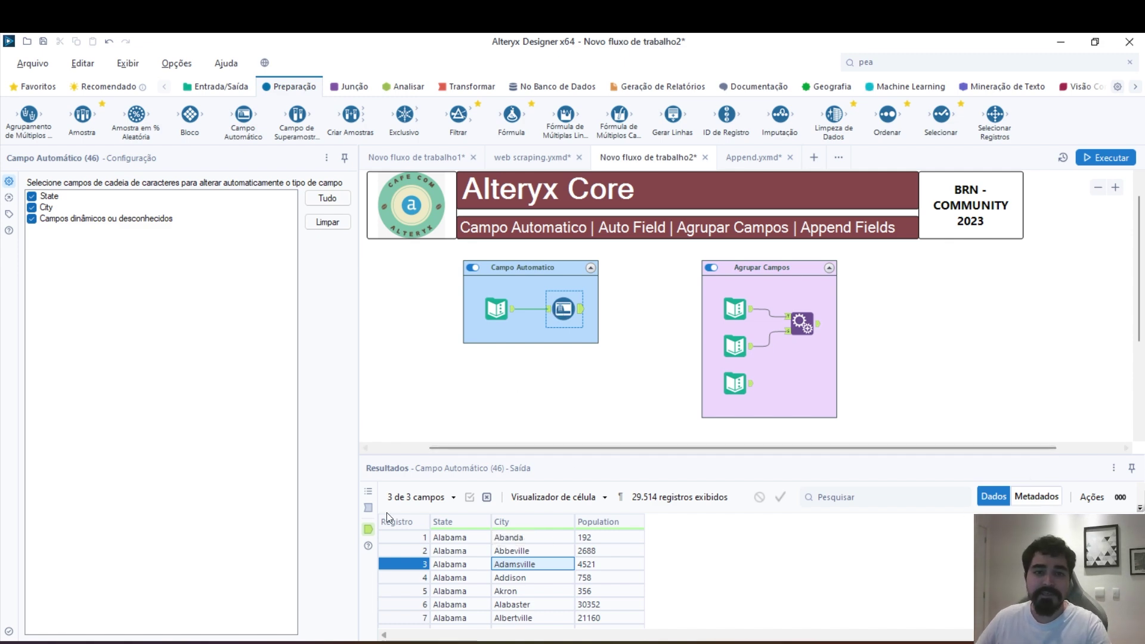
{"action": "left_click", "coordinate": [368, 507]}
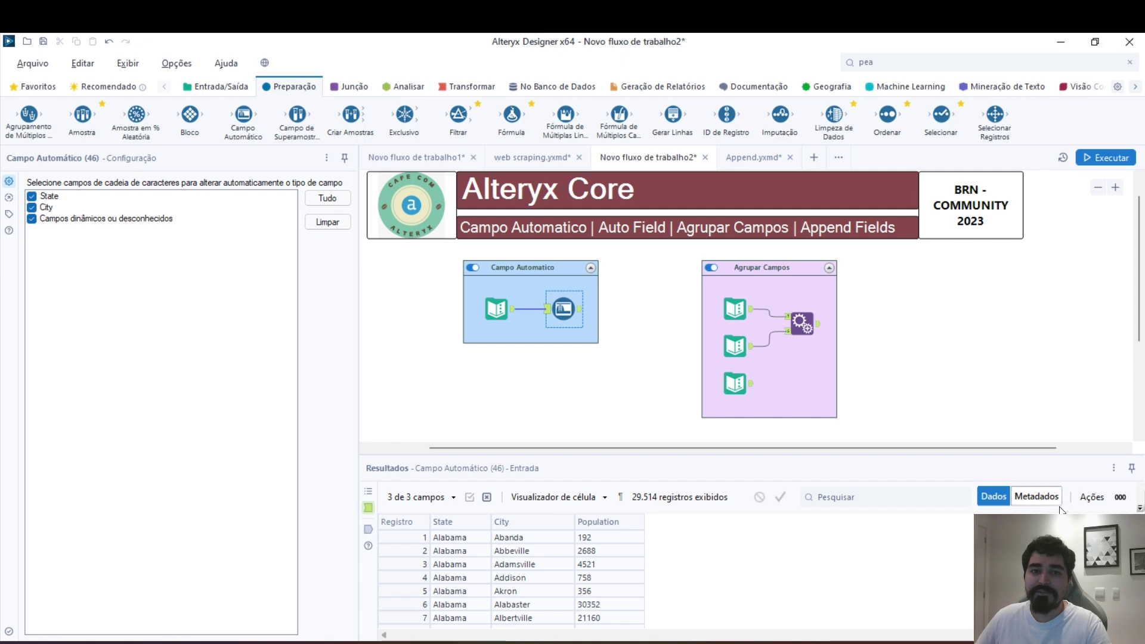
{"action": "left_click", "coordinate": [1029, 500]}
{"action": "left_click", "coordinate": [448, 539]}
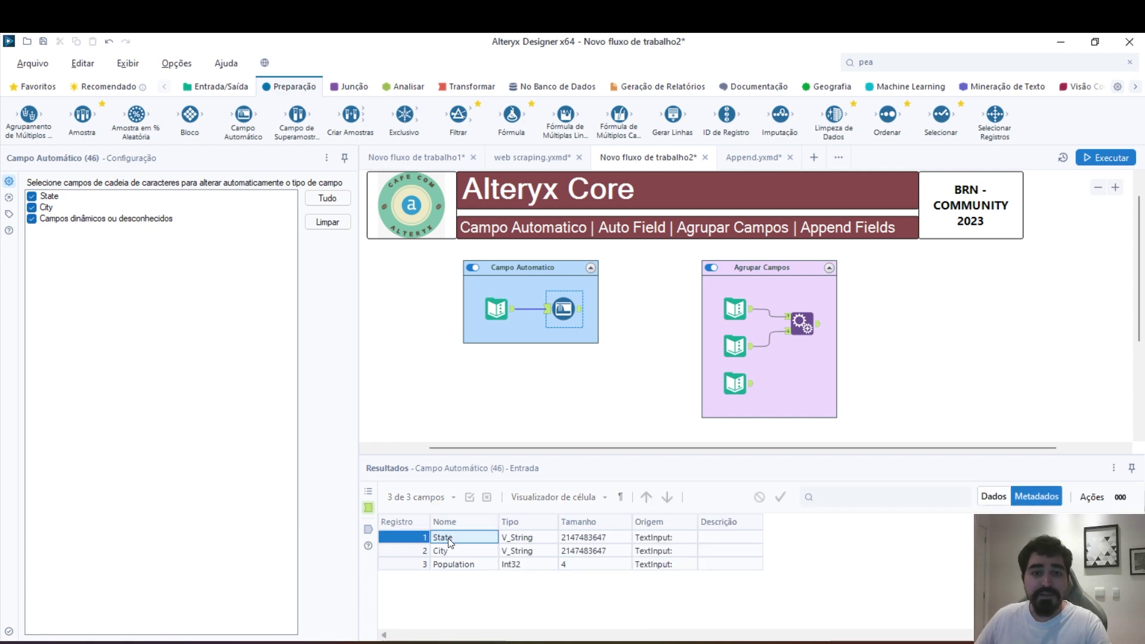
{"action": "left_click", "coordinate": [528, 537]}
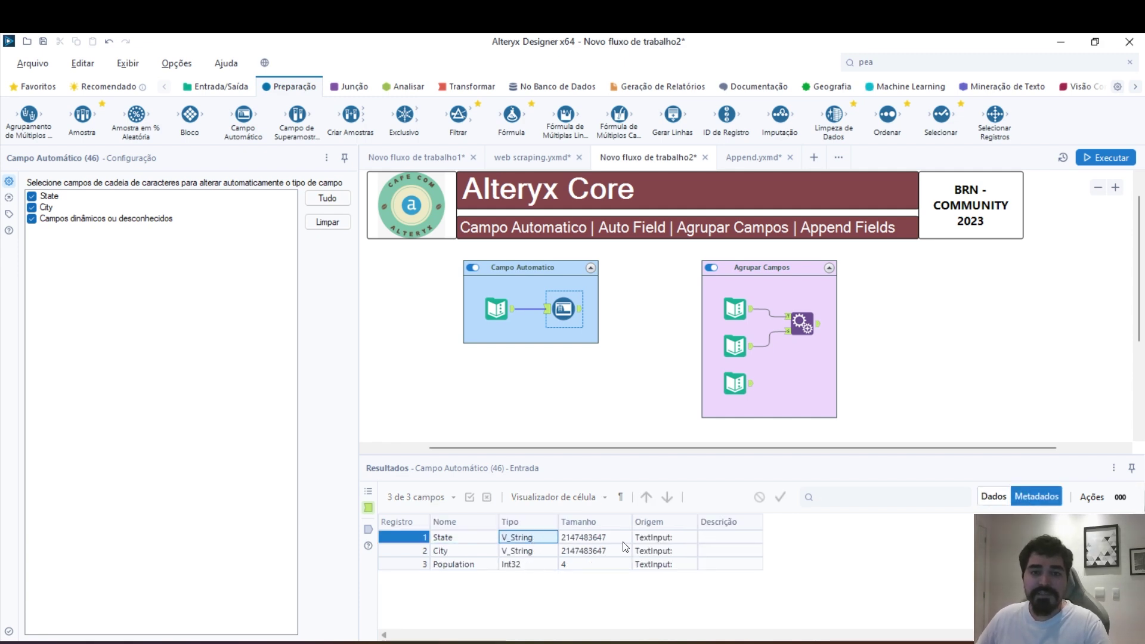
{"action": "left_click", "coordinate": [589, 537]}
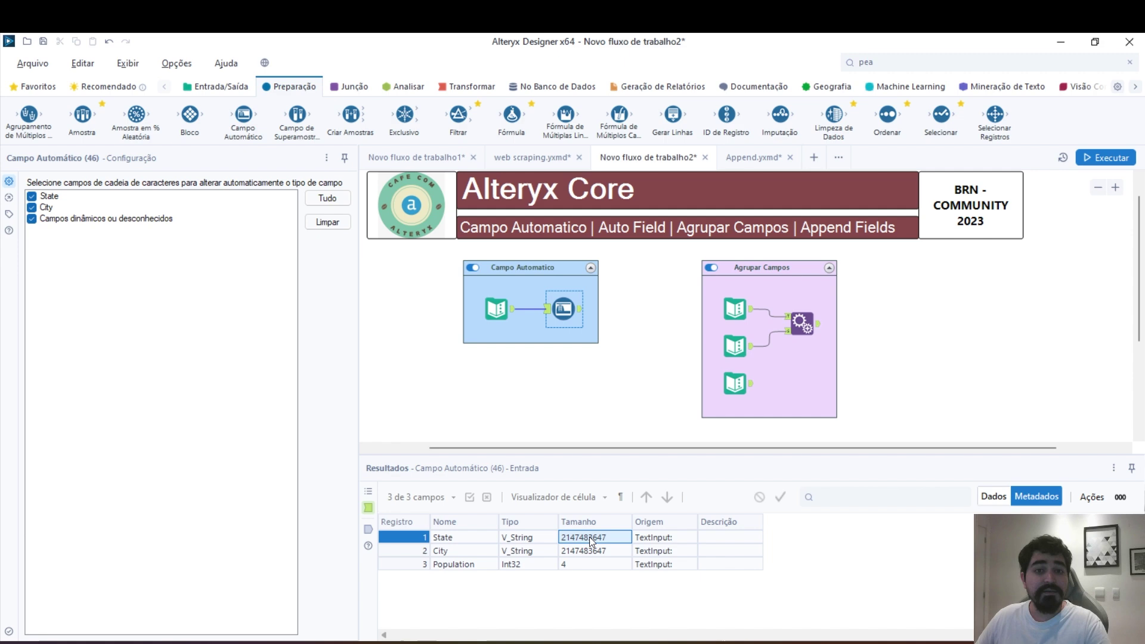
Examine the type and size of the City and Population fields in the Campo Automático input metadata
{"action": "left_click", "coordinate": [448, 552]}
{"action": "left_click", "coordinate": [516, 552]}
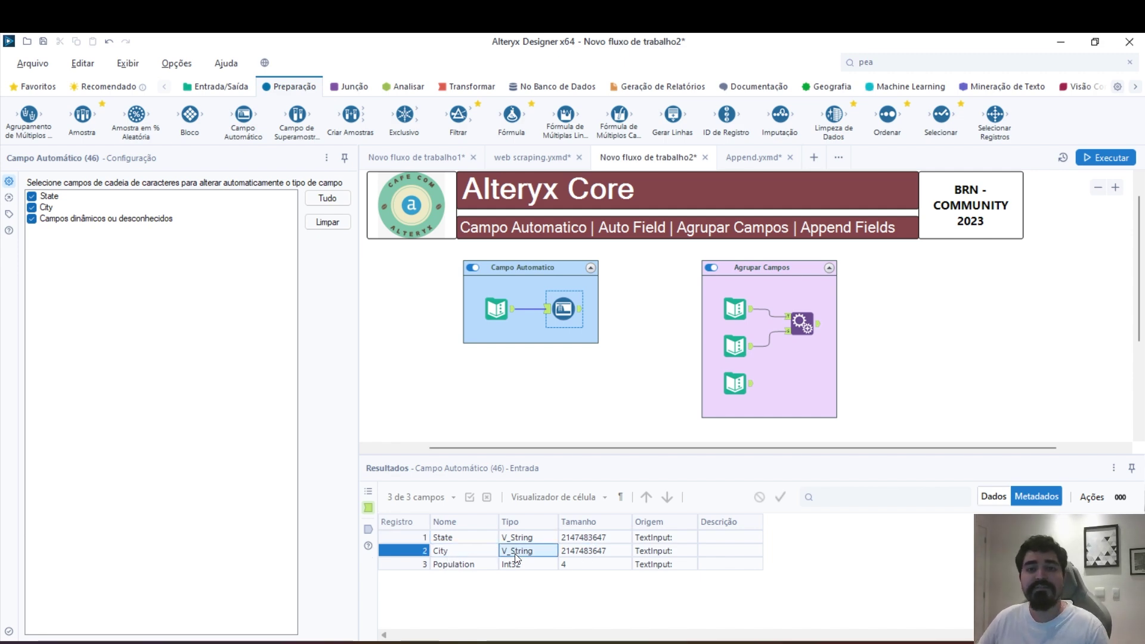
{"action": "key", "text": "Right"}
{"action": "left_click", "coordinate": [466, 565]}
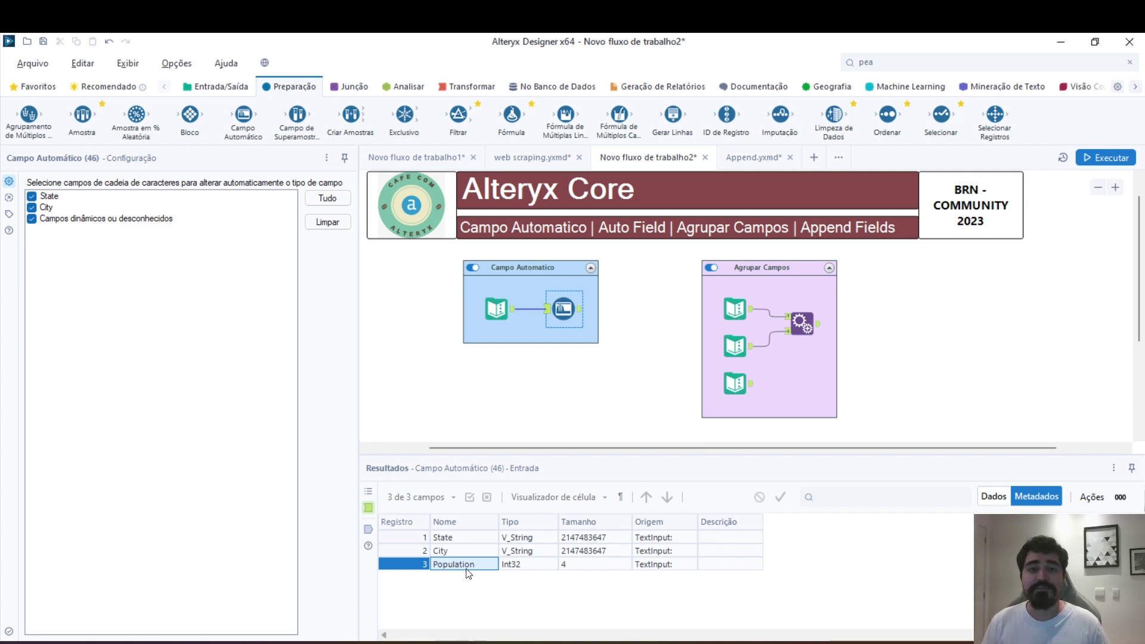
{"action": "left_click", "coordinate": [525, 567]}
{"action": "left_click", "coordinate": [592, 567]}
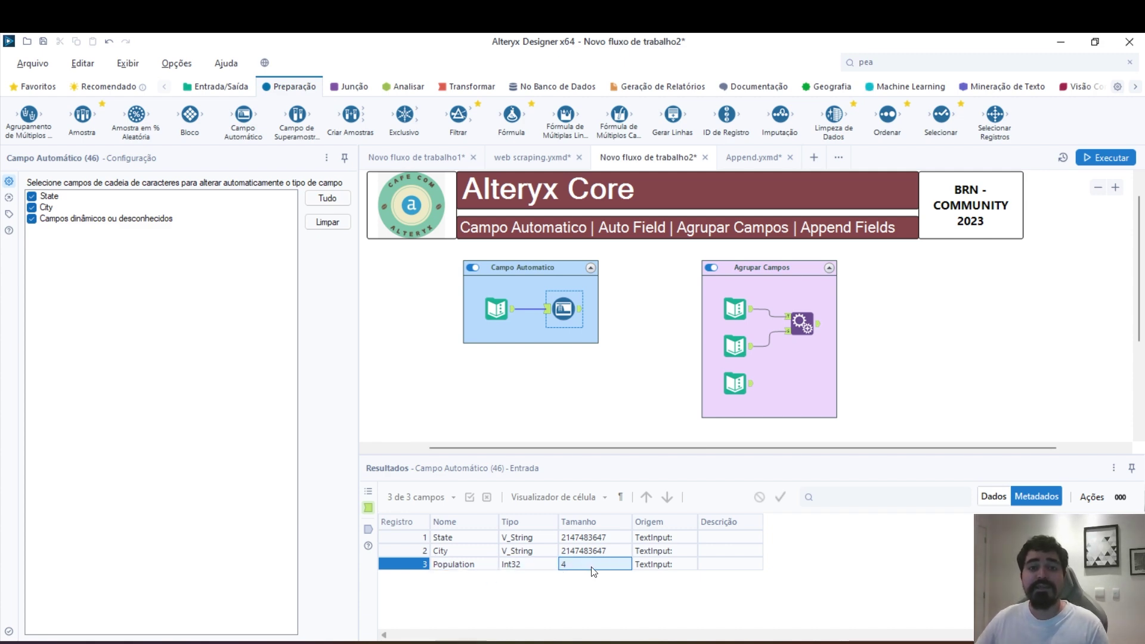
Show the metadata of the Campo Automático output and examine the types and sizes of the State, City and Population fields
{"action": "left_click", "coordinate": [368, 529]}
{"action": "left_click_drag", "start_coordinate": [453, 570], "coordinate": [562, 570]}
{"action": "left_click_drag", "start_coordinate": [461, 539], "coordinate": [543, 552]}
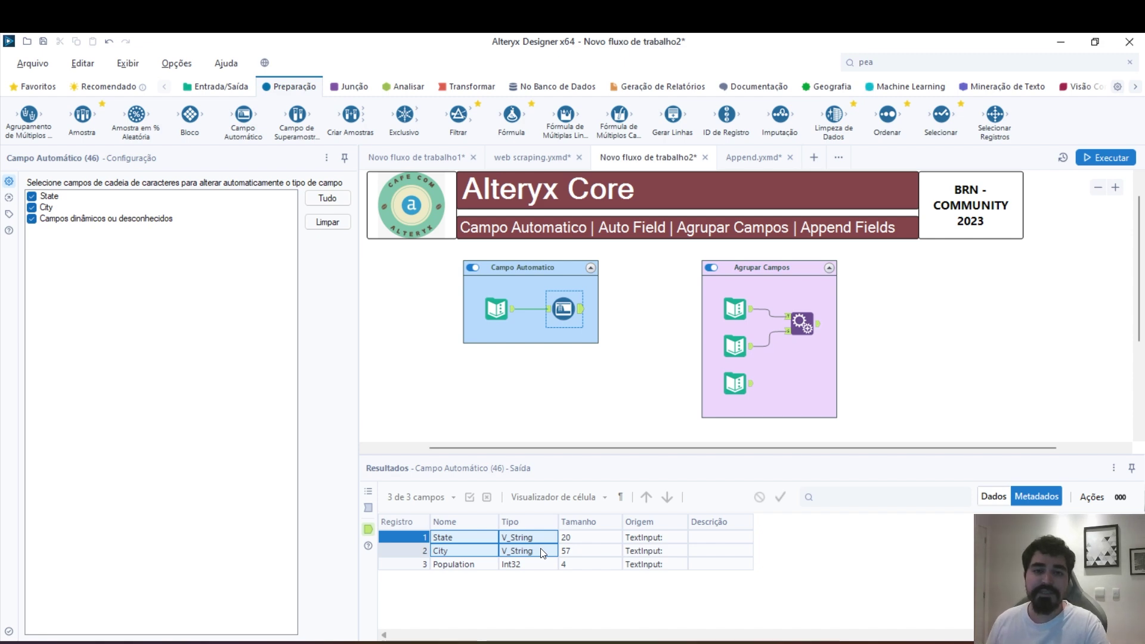
{"action": "left_click", "coordinate": [578, 542]}
{"action": "left_click_drag", "start_coordinate": [578, 542], "coordinate": [577, 552]}
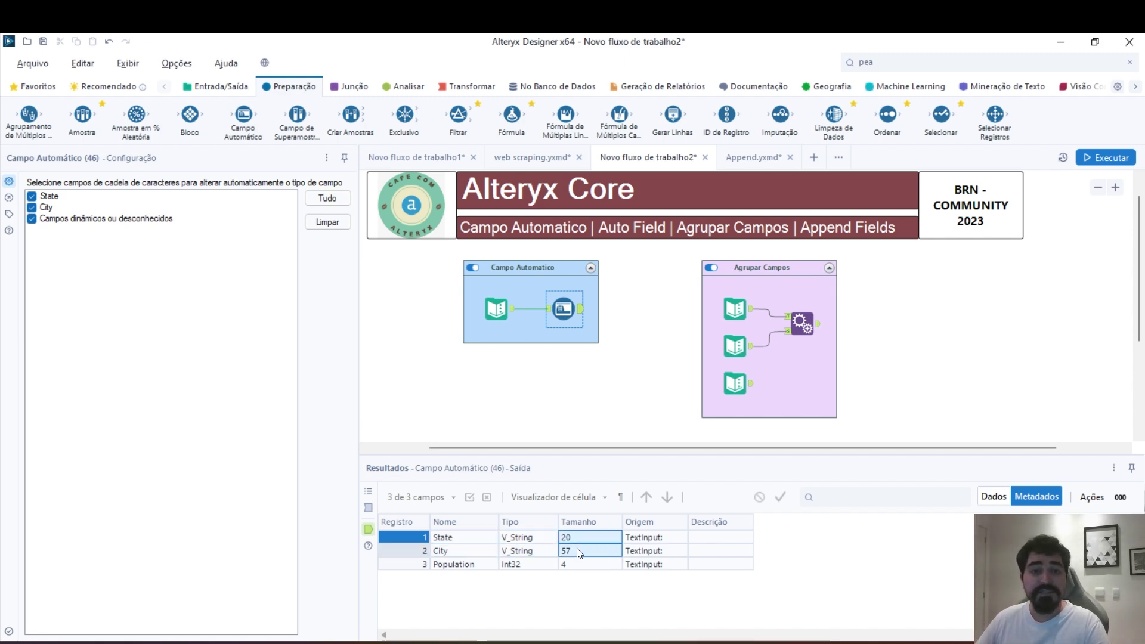
Browse the data records of the Campo Automático tool's output and input to compare them
{"action": "left_click", "coordinate": [984, 498]}
{"action": "scroll", "coordinate": [513, 558], "scroll_direction": "down", "scroll_amount": 12}
{"action": "scroll", "coordinate": [511, 564], "scroll_direction": "up", "scroll_amount": 6}
{"action": "left_click", "coordinate": [369, 508]}
{"action": "scroll", "coordinate": [523, 592], "scroll_direction": "down", "scroll_amount": 5}
{"action": "scroll", "coordinate": [525, 593], "scroll_direction": "down", "scroll_amount": 10}
{"action": "left_click", "coordinate": [369, 529]}
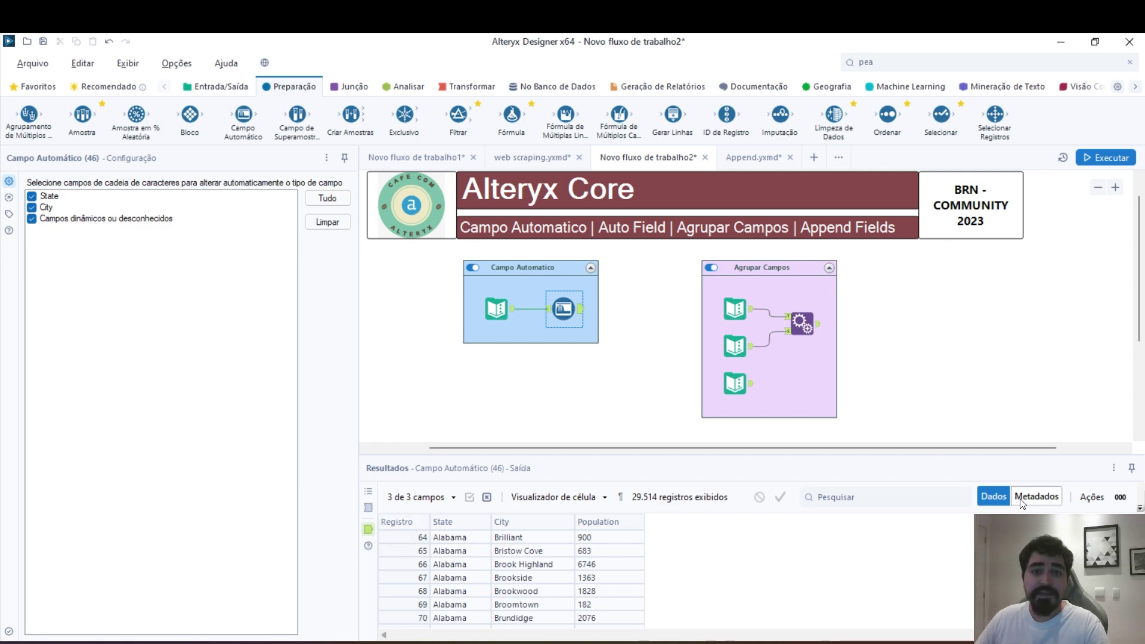
Return to the Campo Automático output metadata and review the types and sizes of the State and City fields
{"action": "left_click", "coordinate": [1037, 497]}
{"action": "left_click_drag", "start_coordinate": [525, 537], "coordinate": [602, 551]}
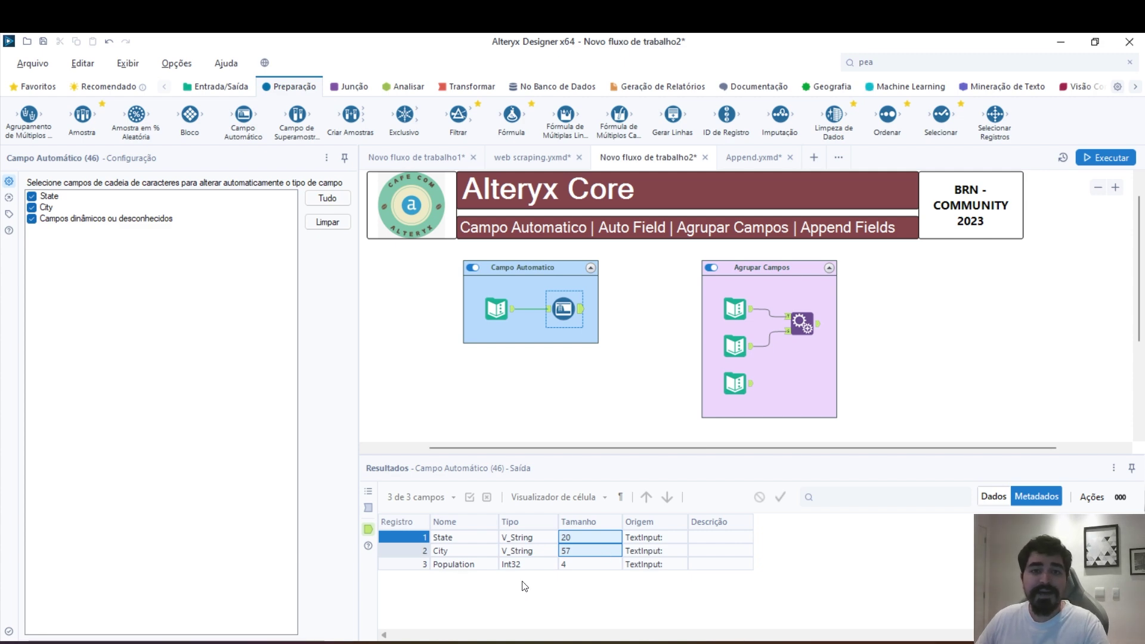
{"action": "left_click", "coordinate": [514, 552]}
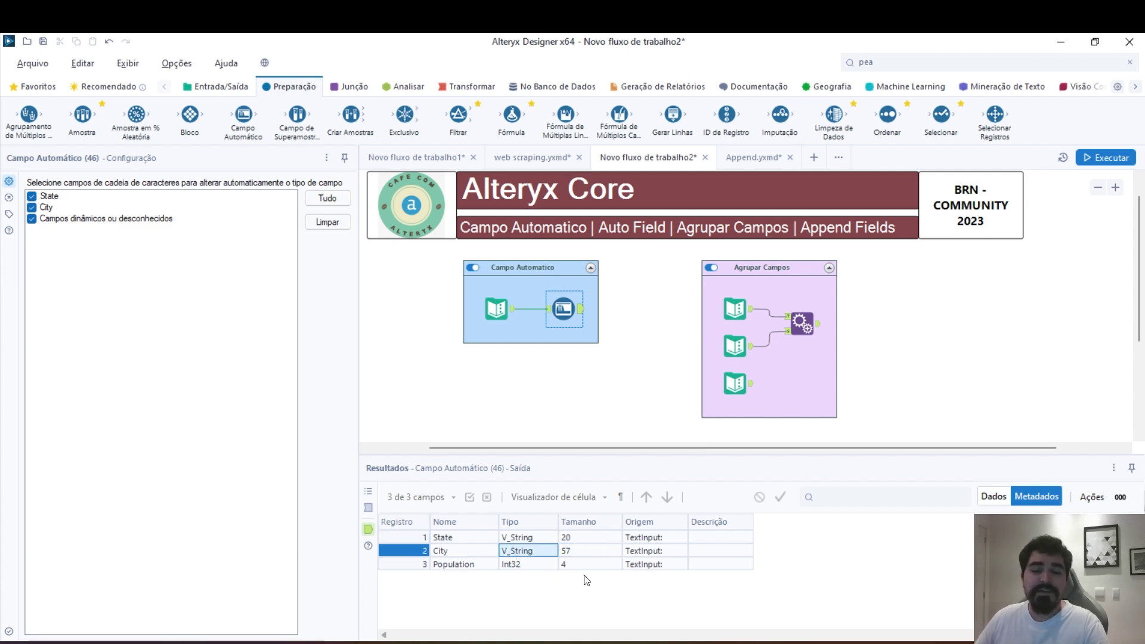